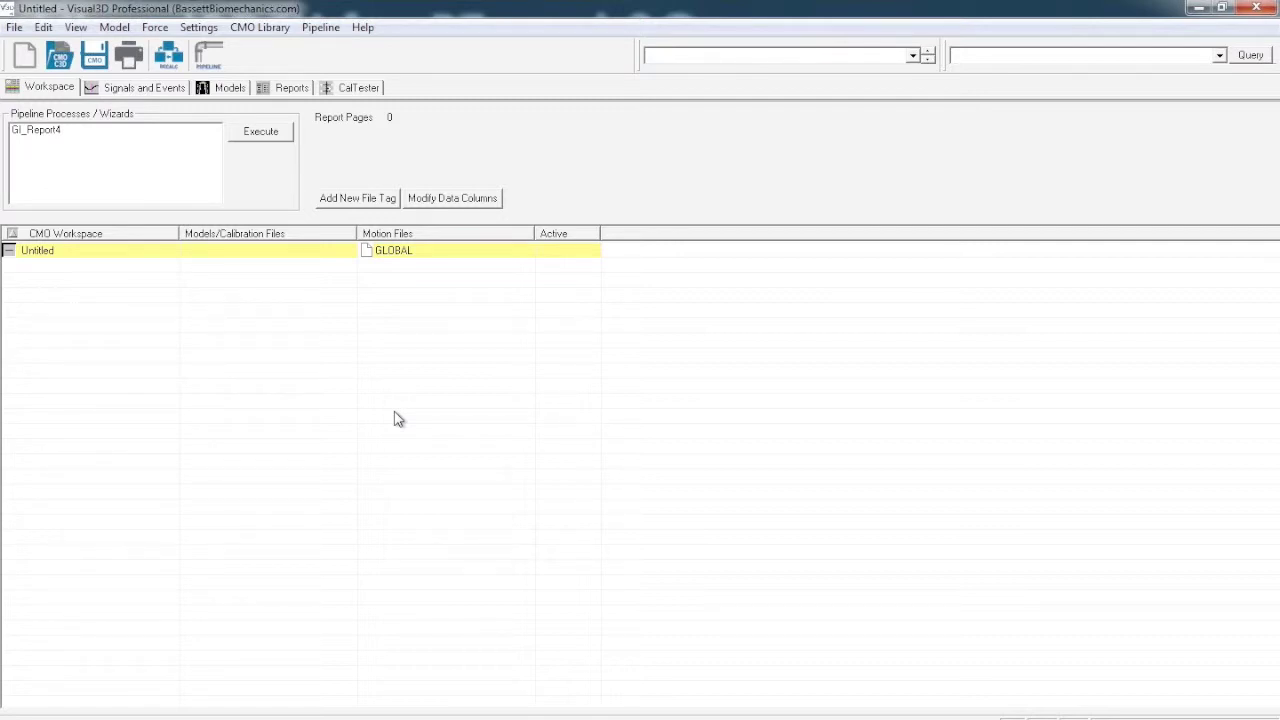
Load the JumpPerformance pipeline from the TrainingLab folder into the main pipeline
left_click(210, 56)
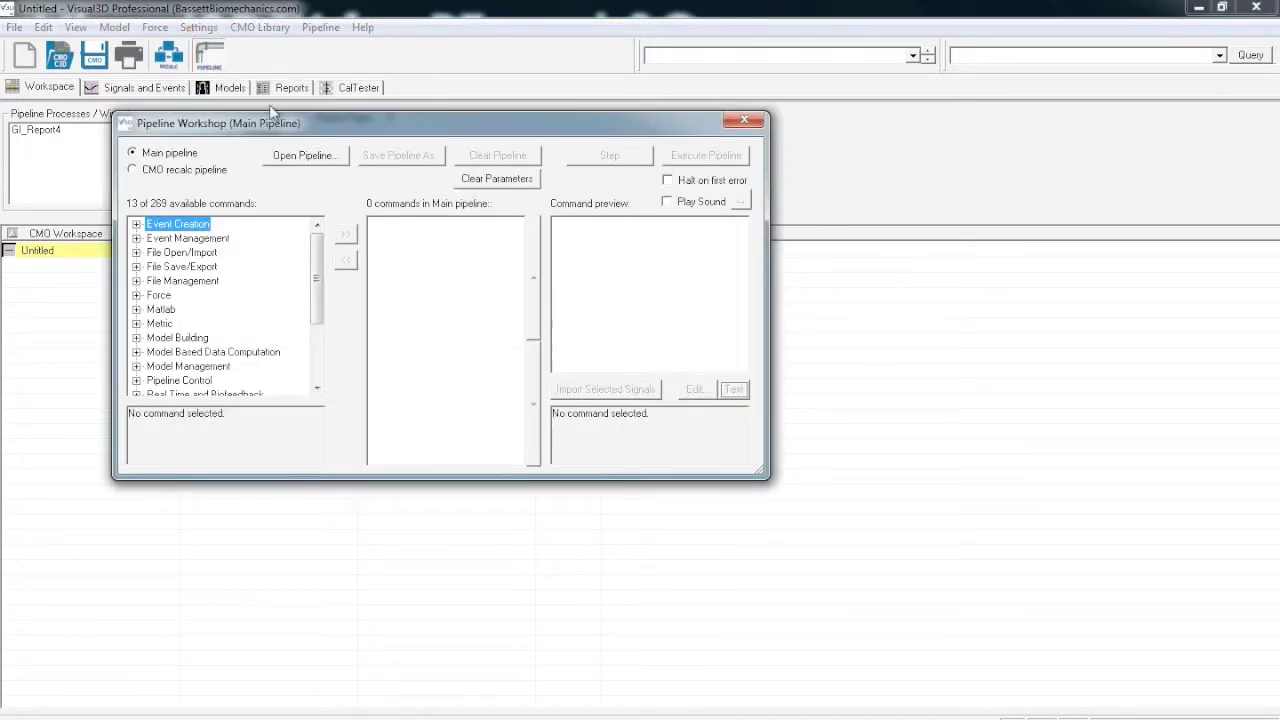
left_click(326, 164)
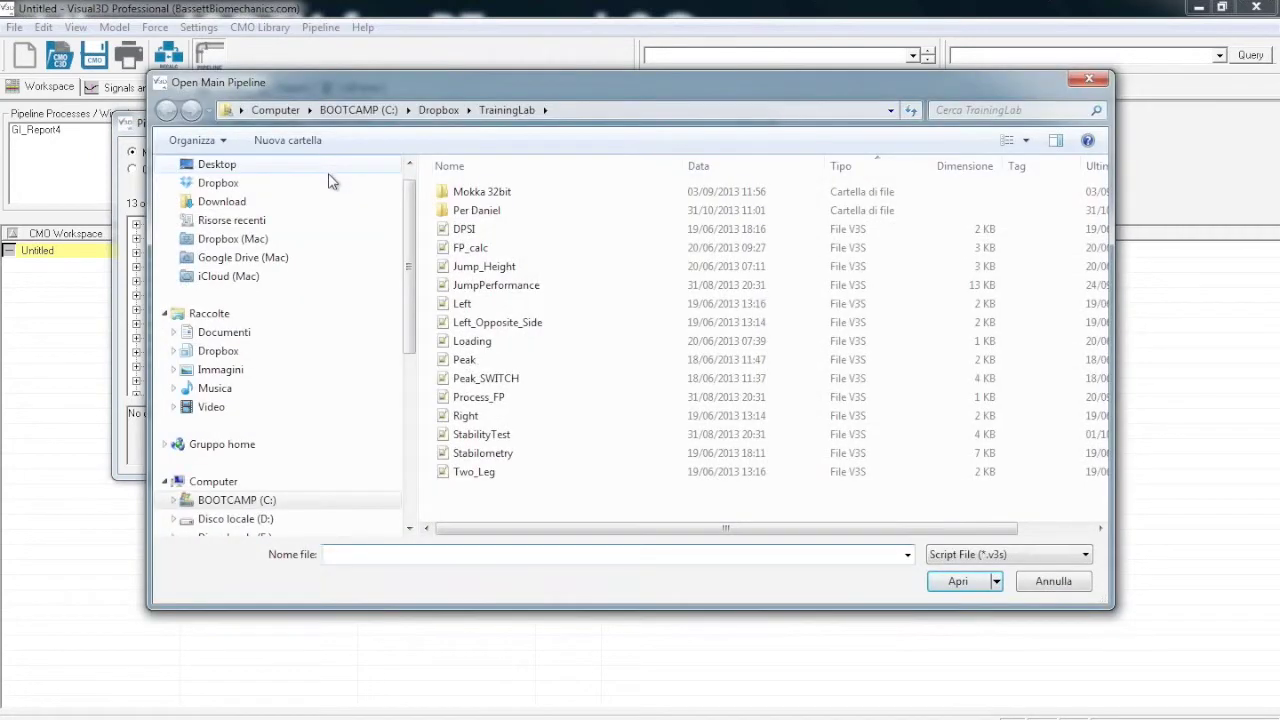
left_click(557, 288)
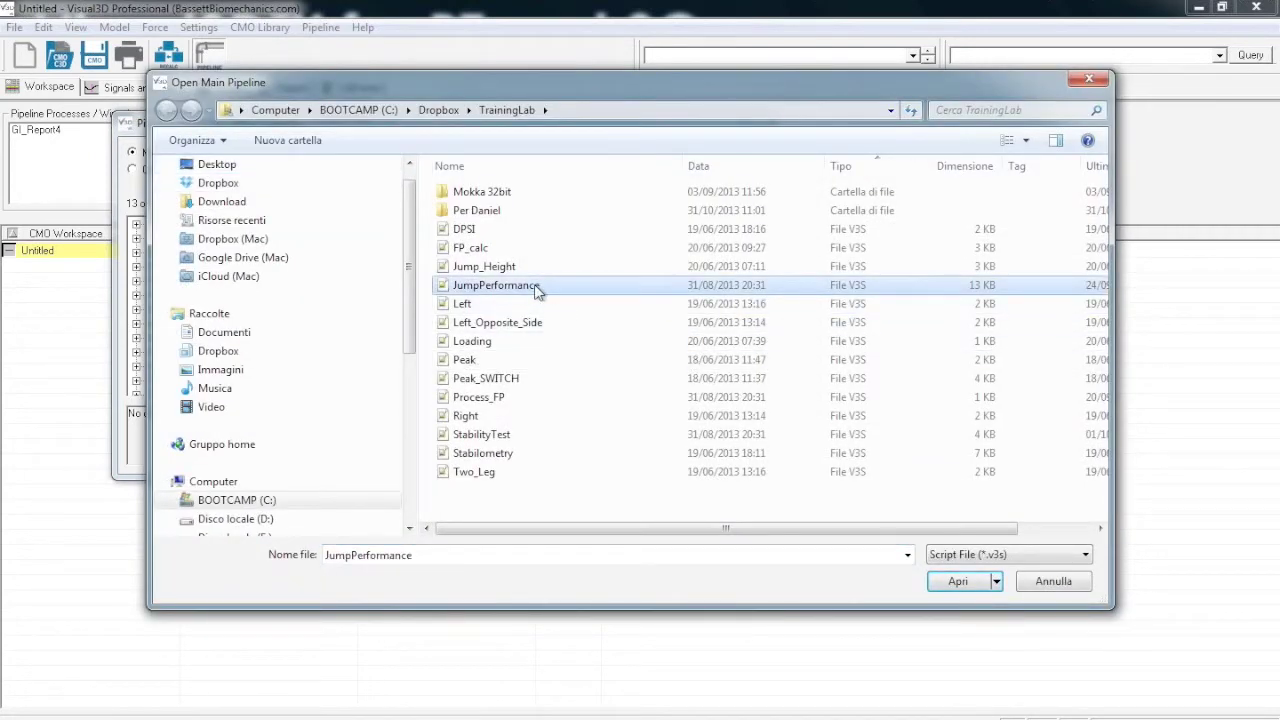
double_click(535, 288)
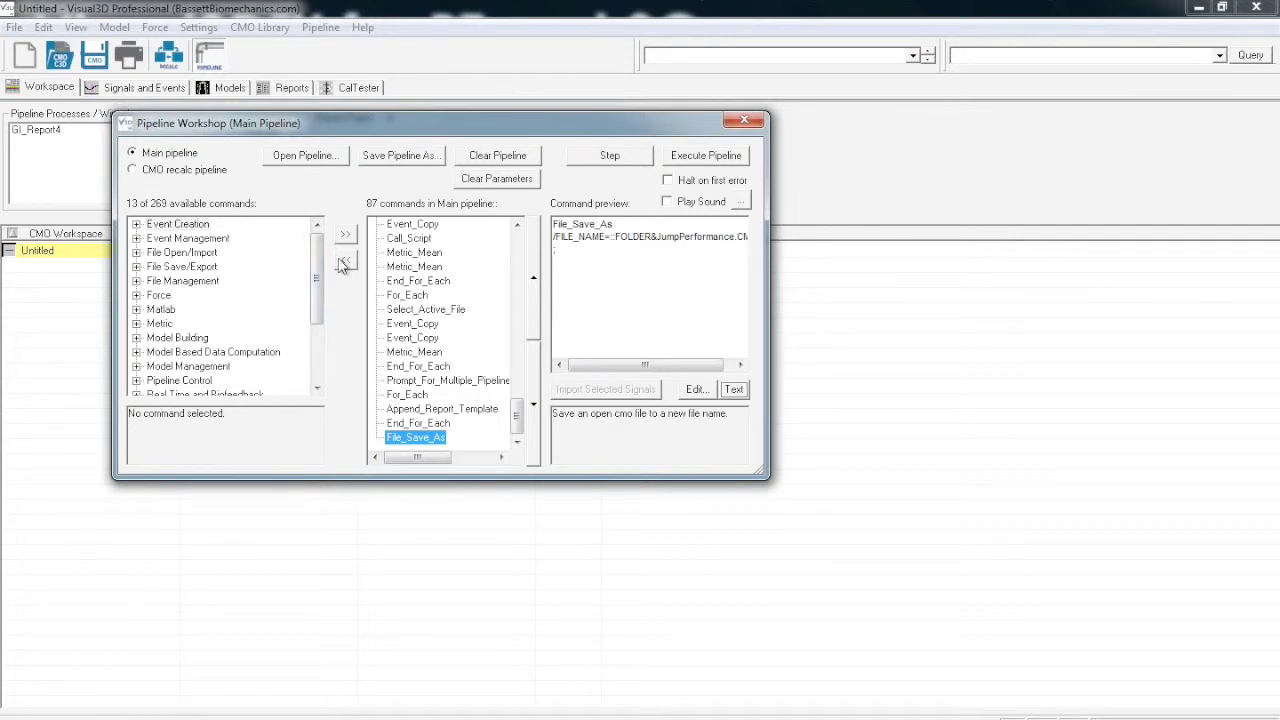
Execute the JumpPerformance pipeline on the Training Lab folder with the default weight/height, then close the results
left_click(703, 160)
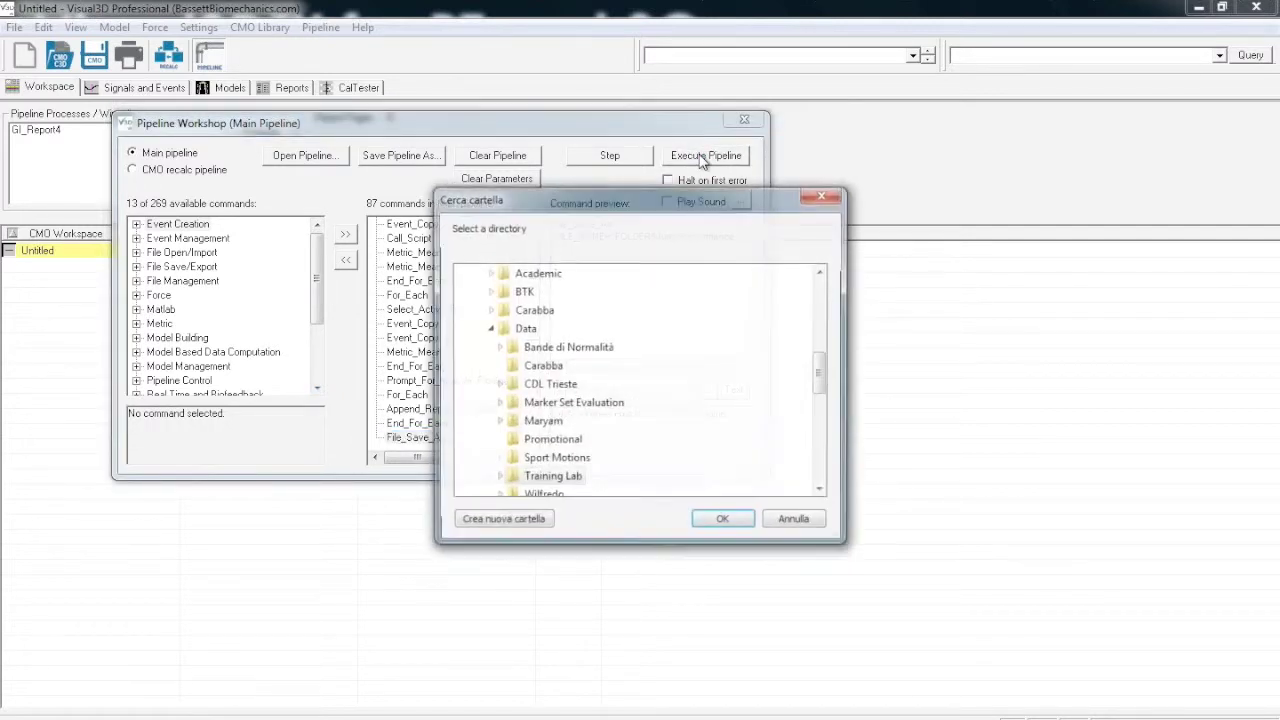
left_click(723, 524)
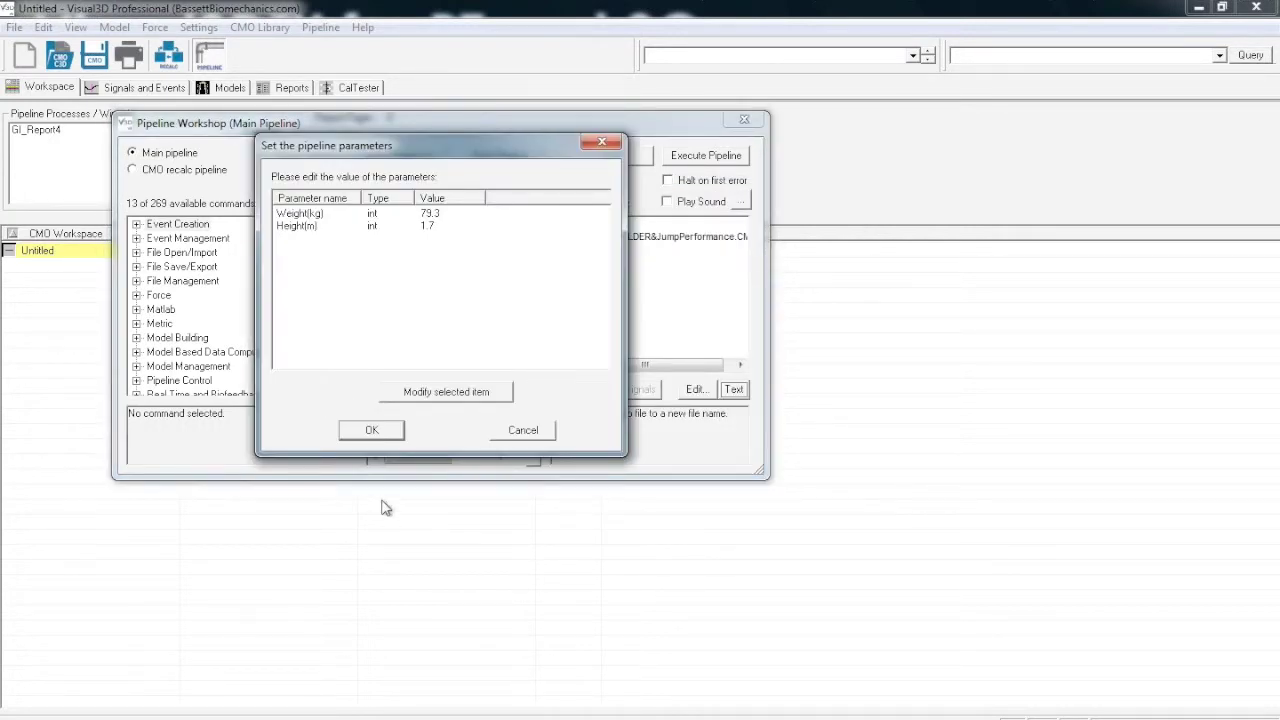
key("Return")
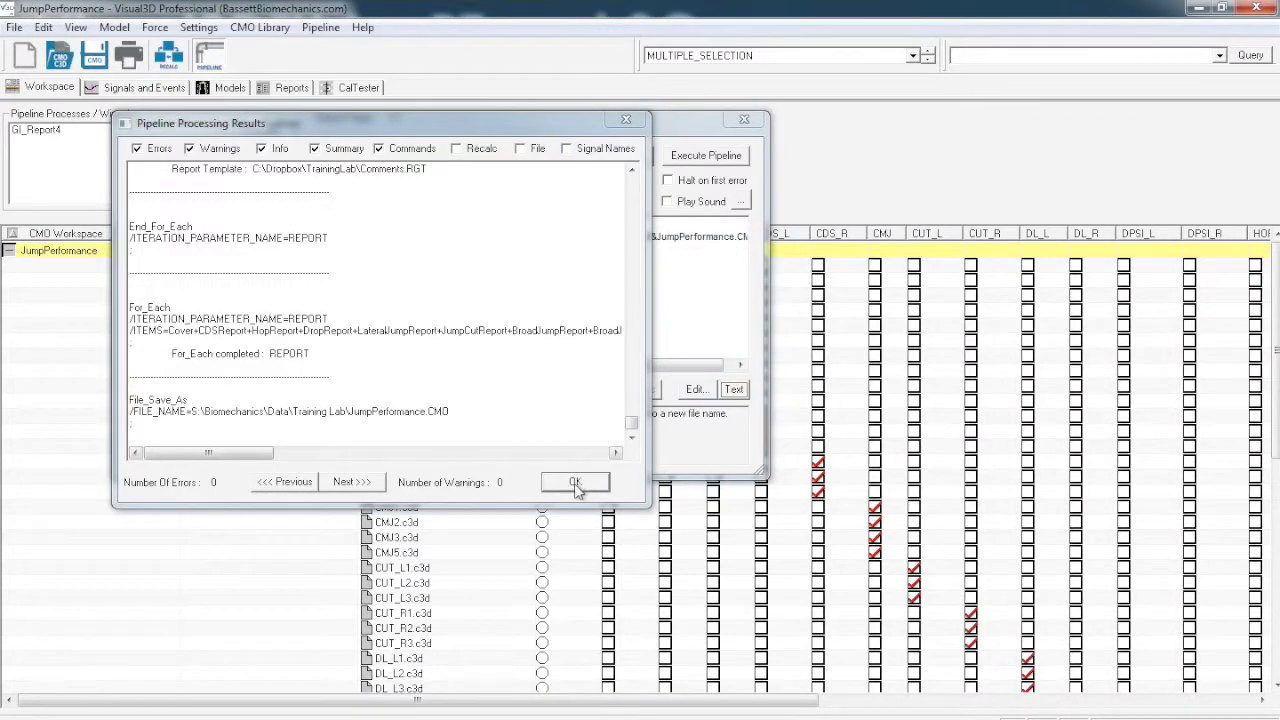
left_click(576, 484)
left_click(755, 120)
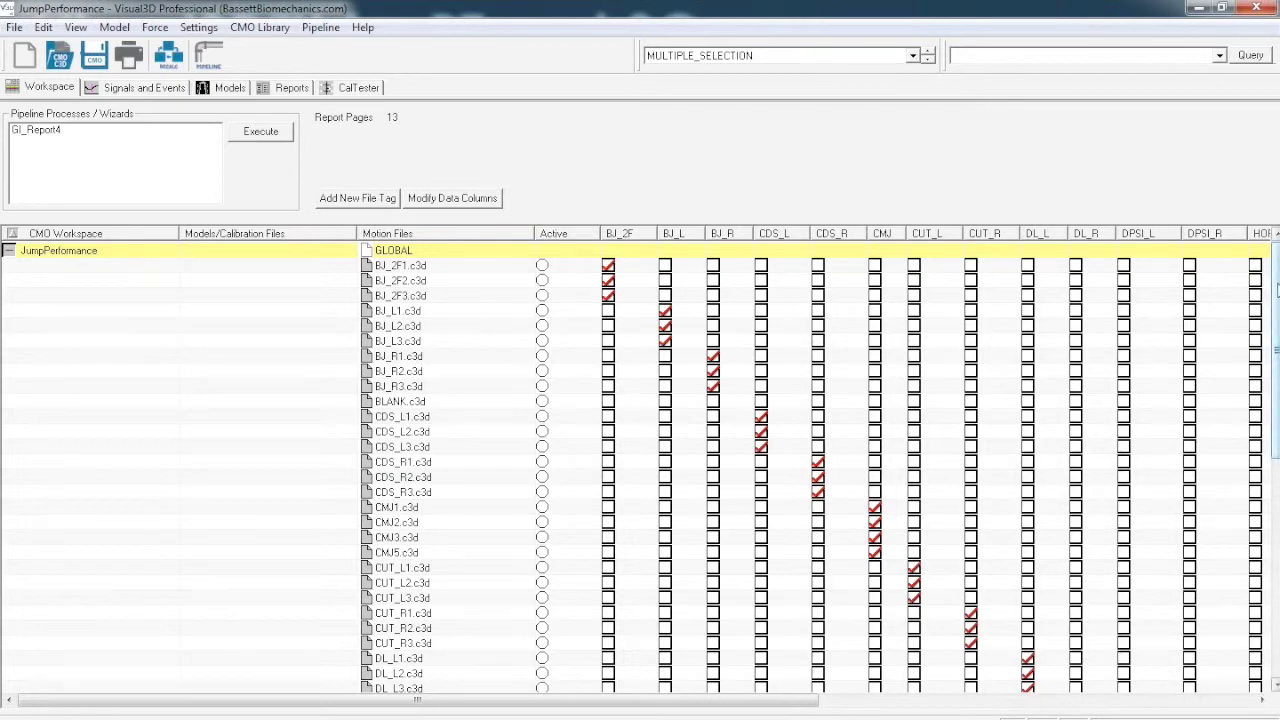
scroll(1276, 290, "down", 10)
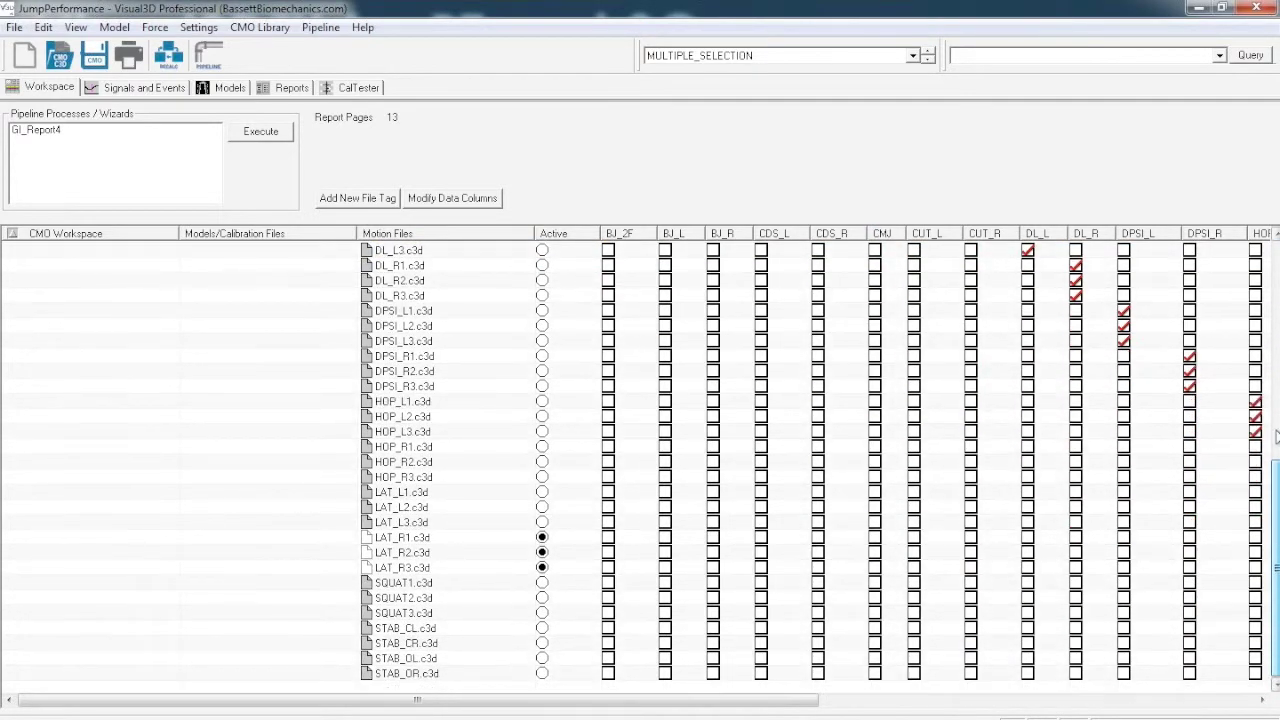
scroll(1276, 434, "up", 10)
Show the report preview at 75% size and go to page 2
left_click(289, 88)
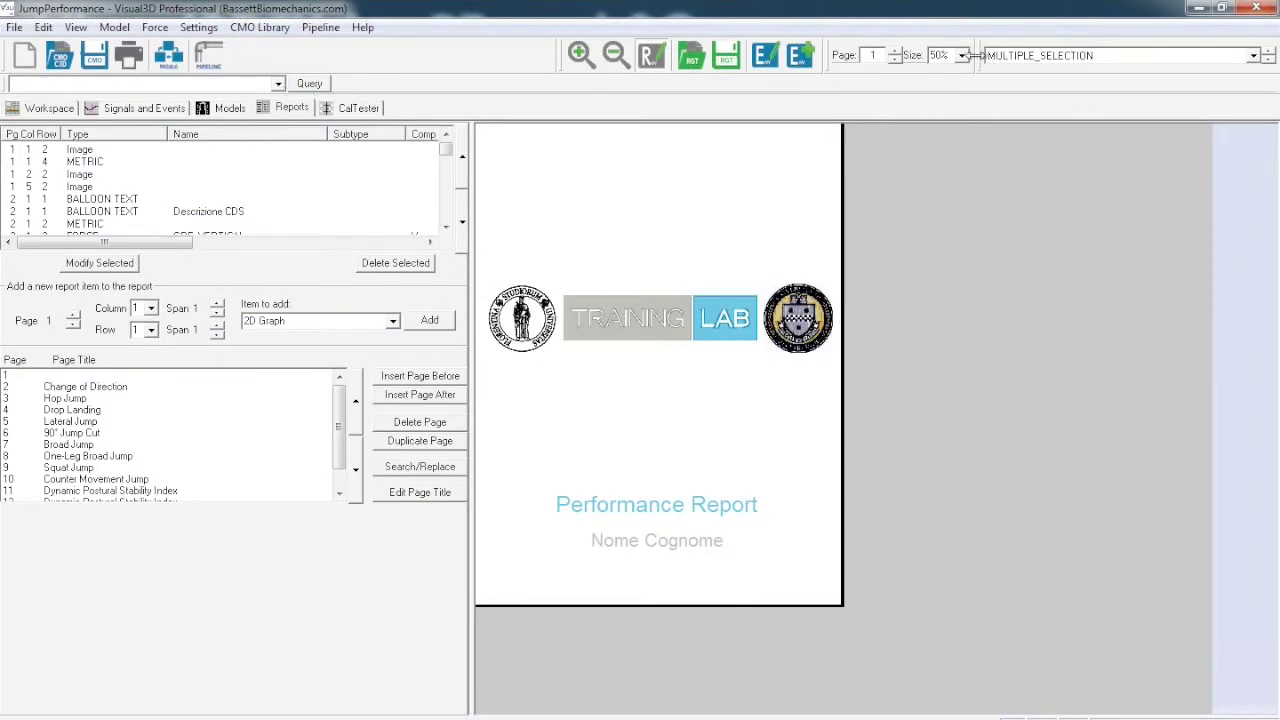
left_click(961, 55)
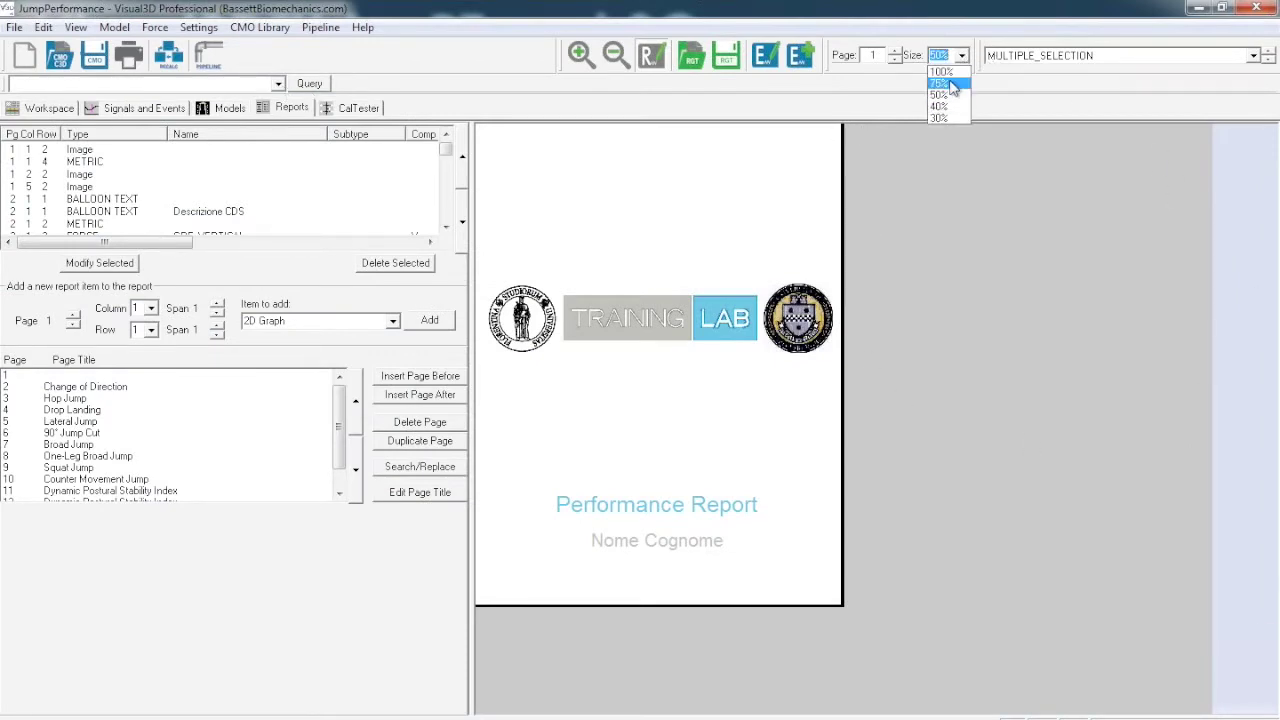
left_click(951, 88)
left_click_drag(1273, 222, 1272, 340)
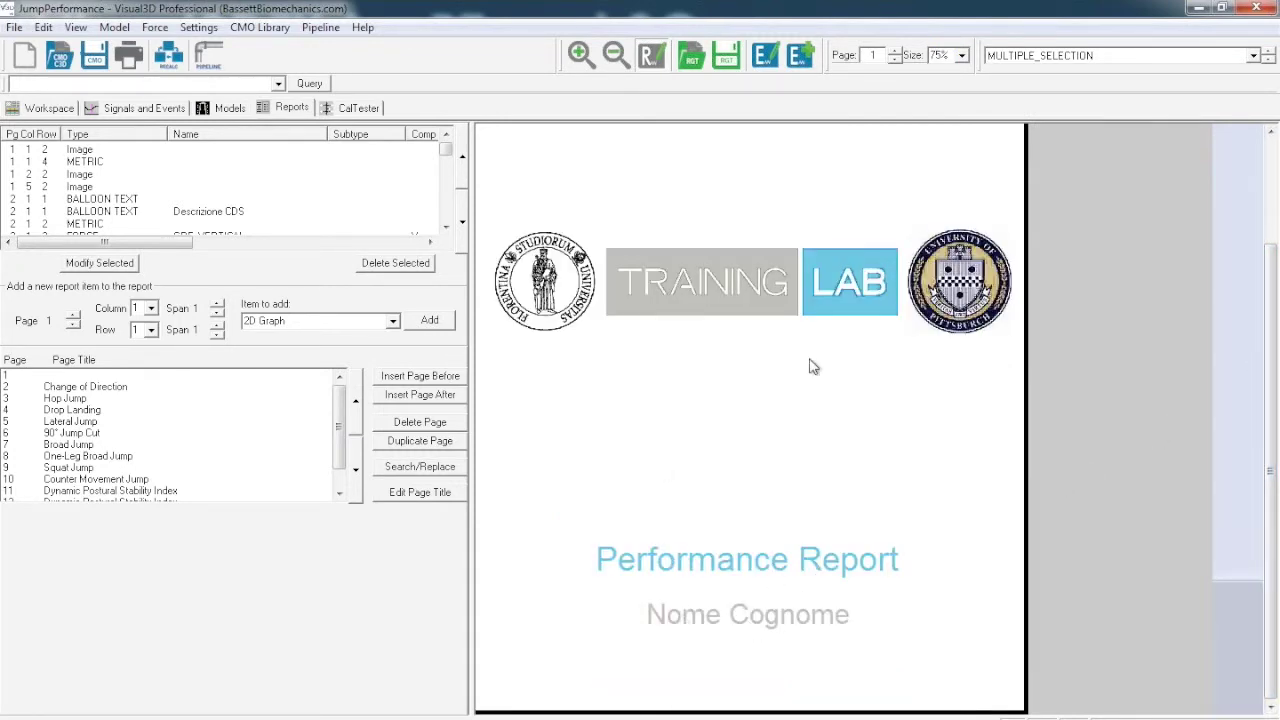
left_click(894, 52)
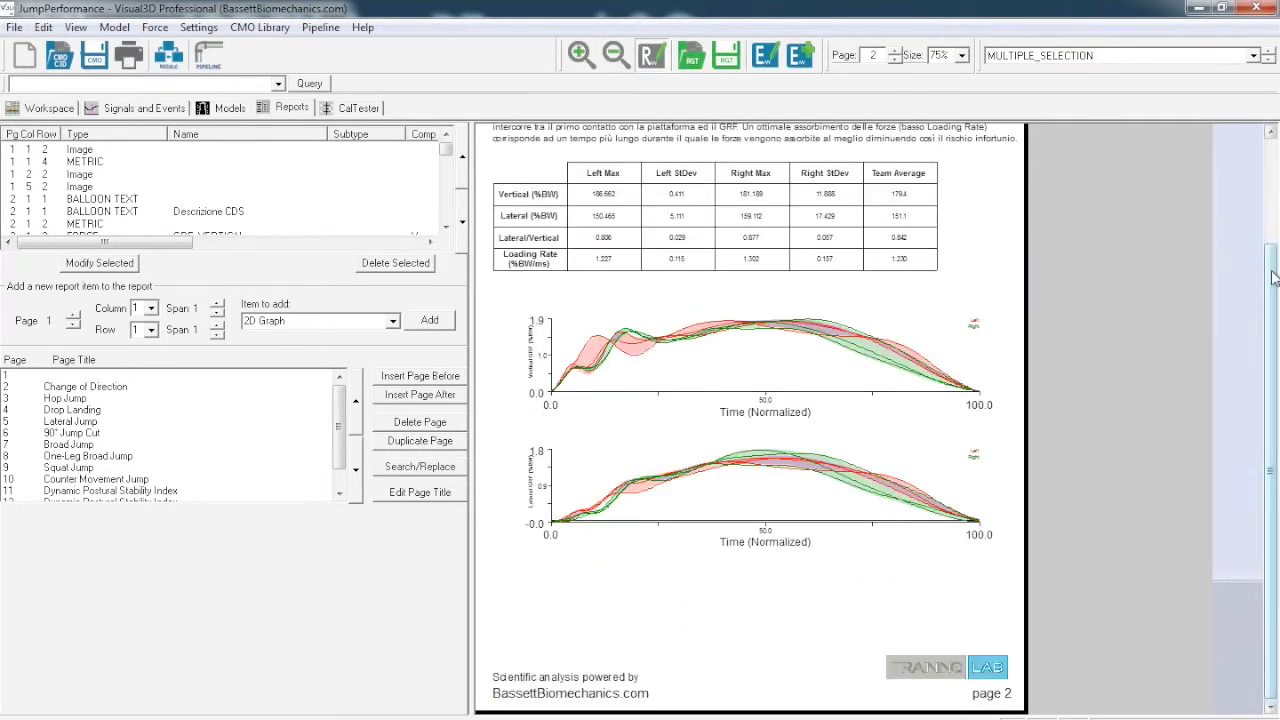
scroll(1274, 278, "up", 3)
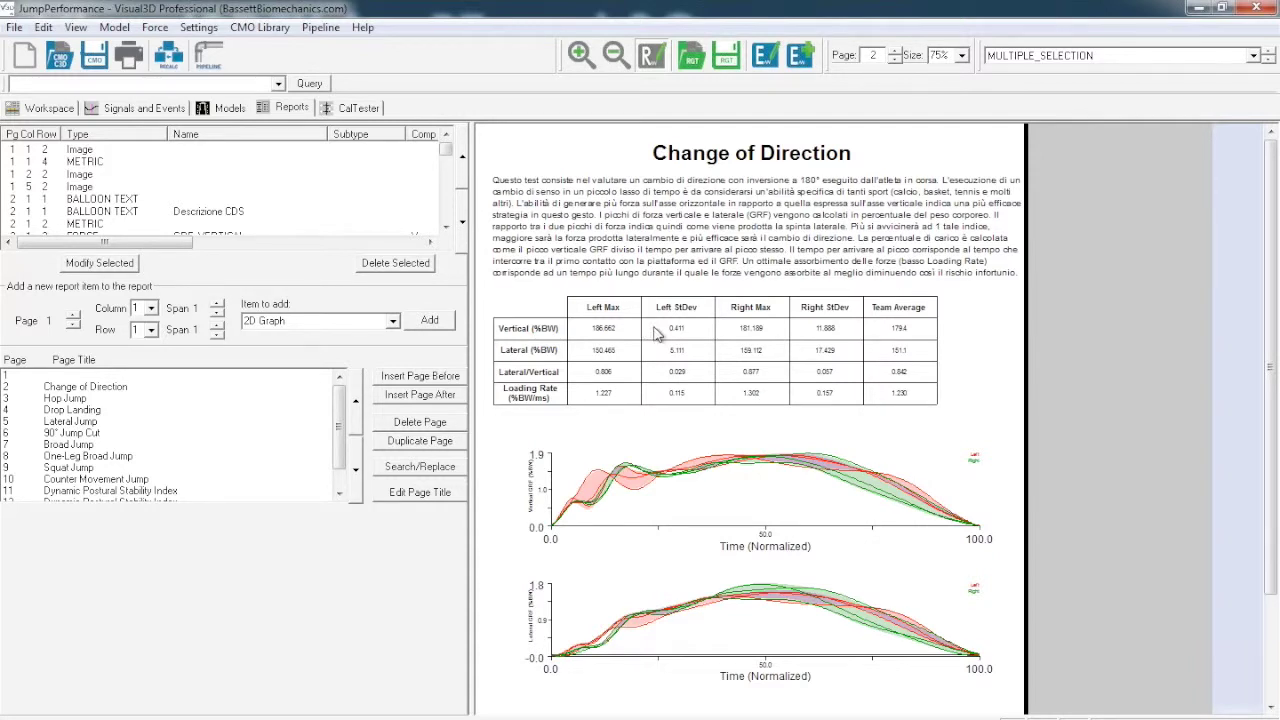
Page from Hop Jump through the jump pages to the Dynamic Postural Stability Index page
left_click(896, 51)
left_click(896, 51)
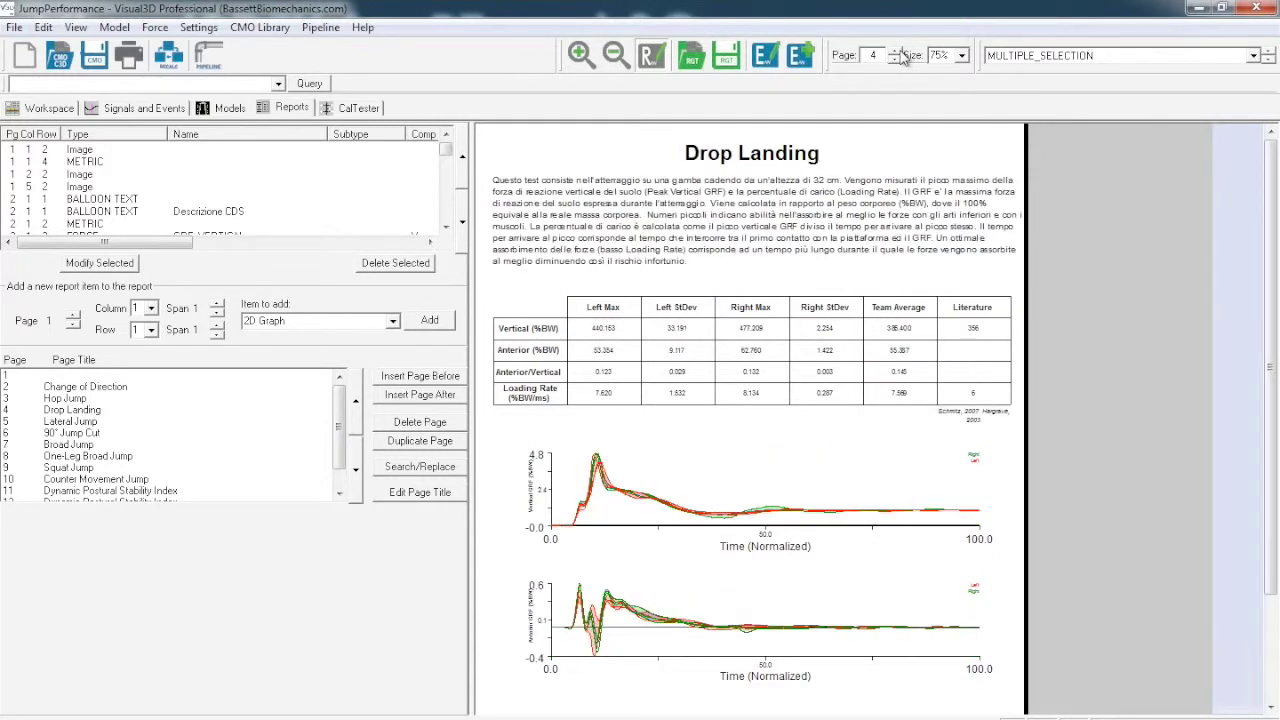
left_click(896, 51)
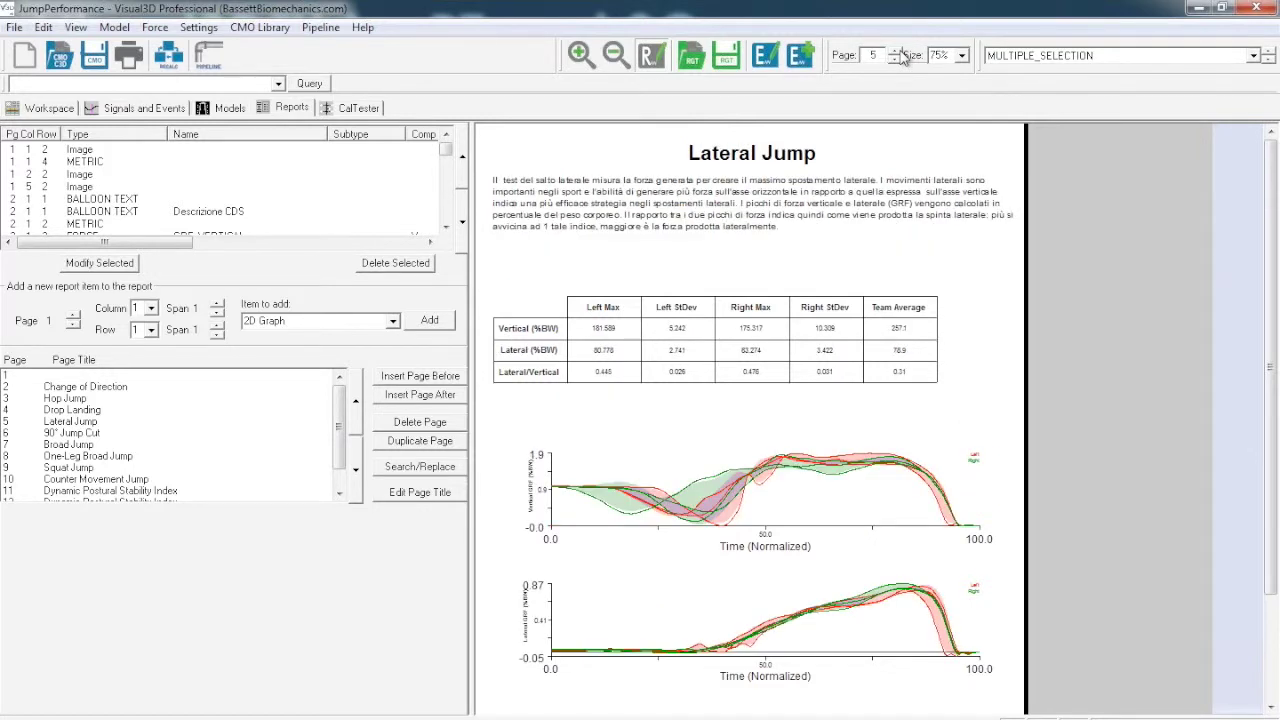
left_click(896, 51)
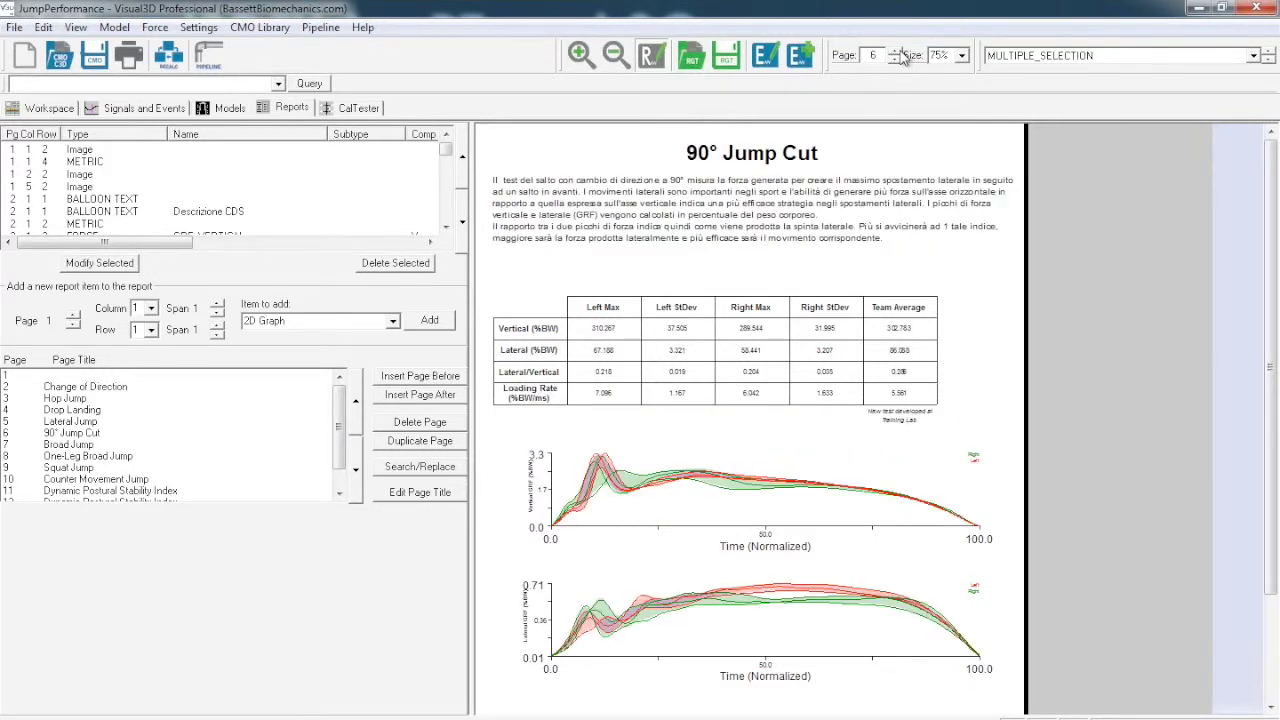
left_click(896, 51)
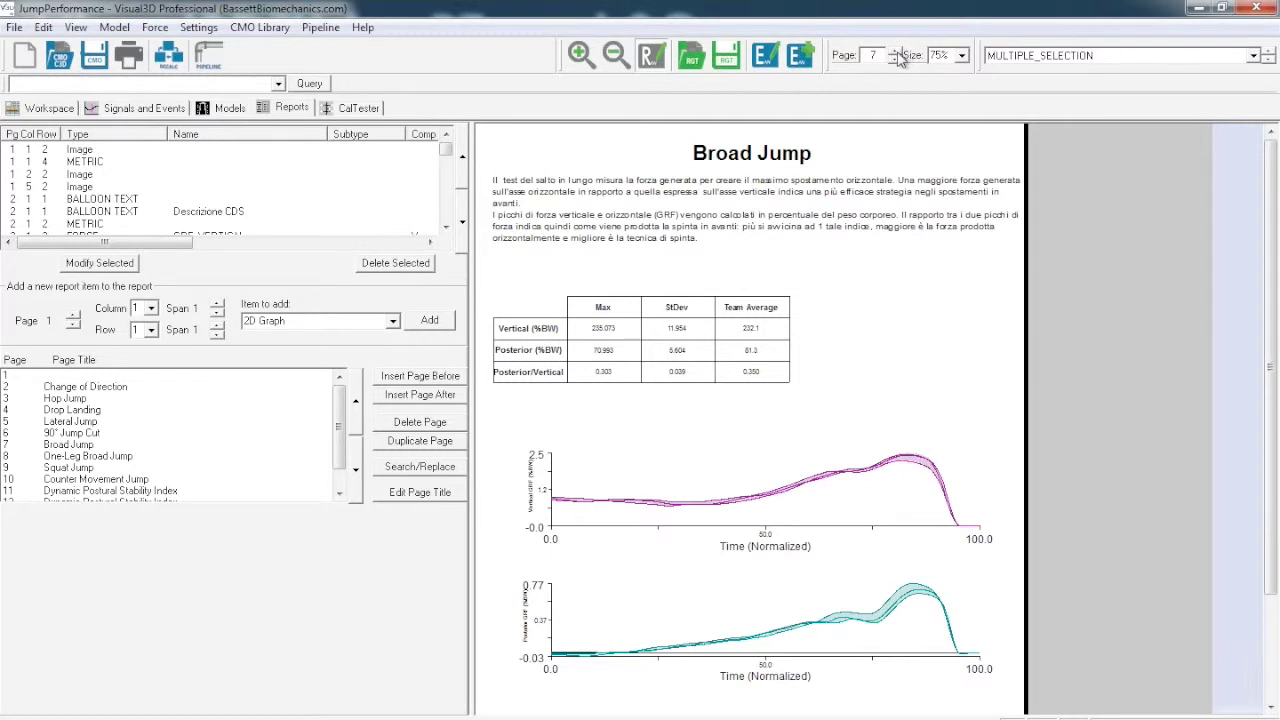
left_click(896, 51)
left_click(896, 51)
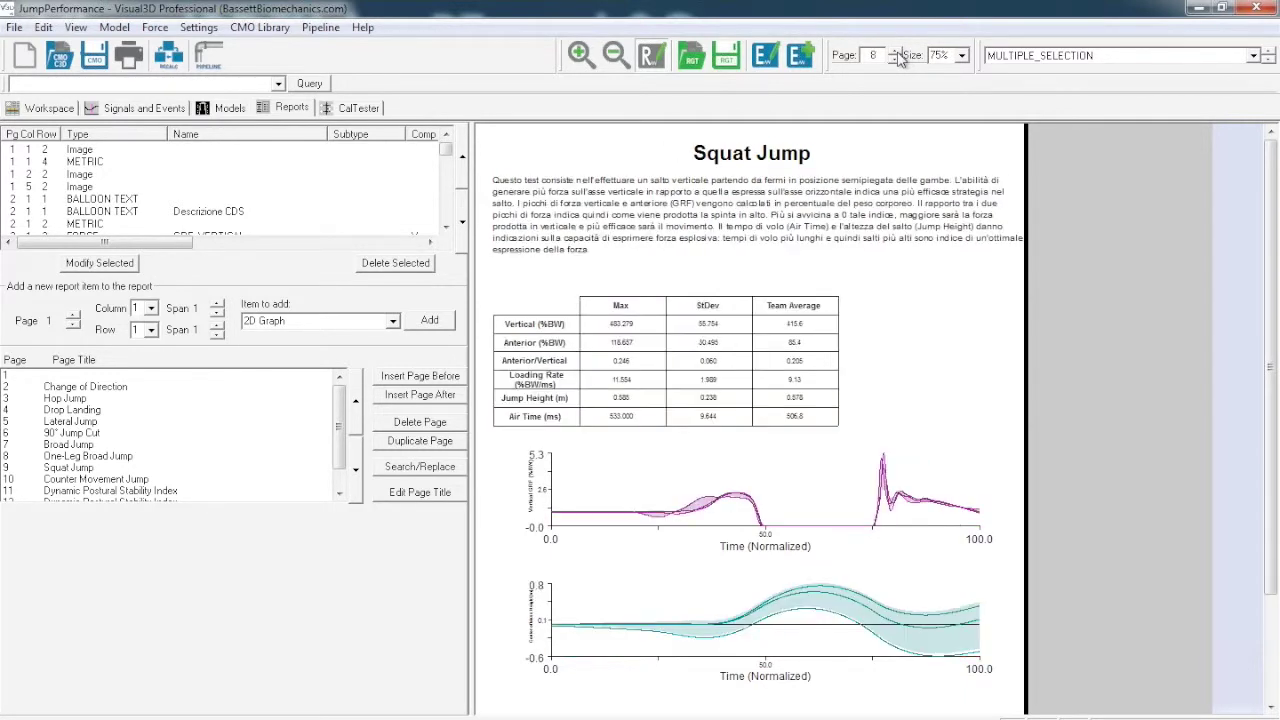
left_click(896, 51)
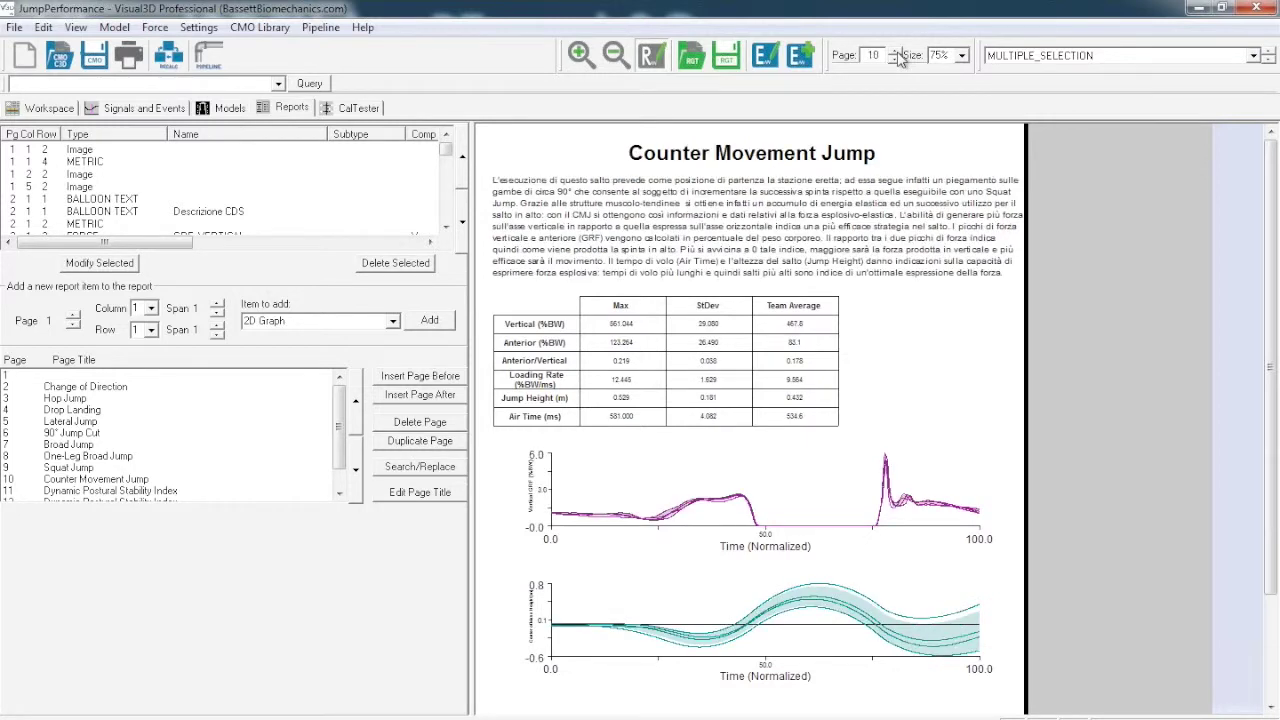
left_click(896, 51)
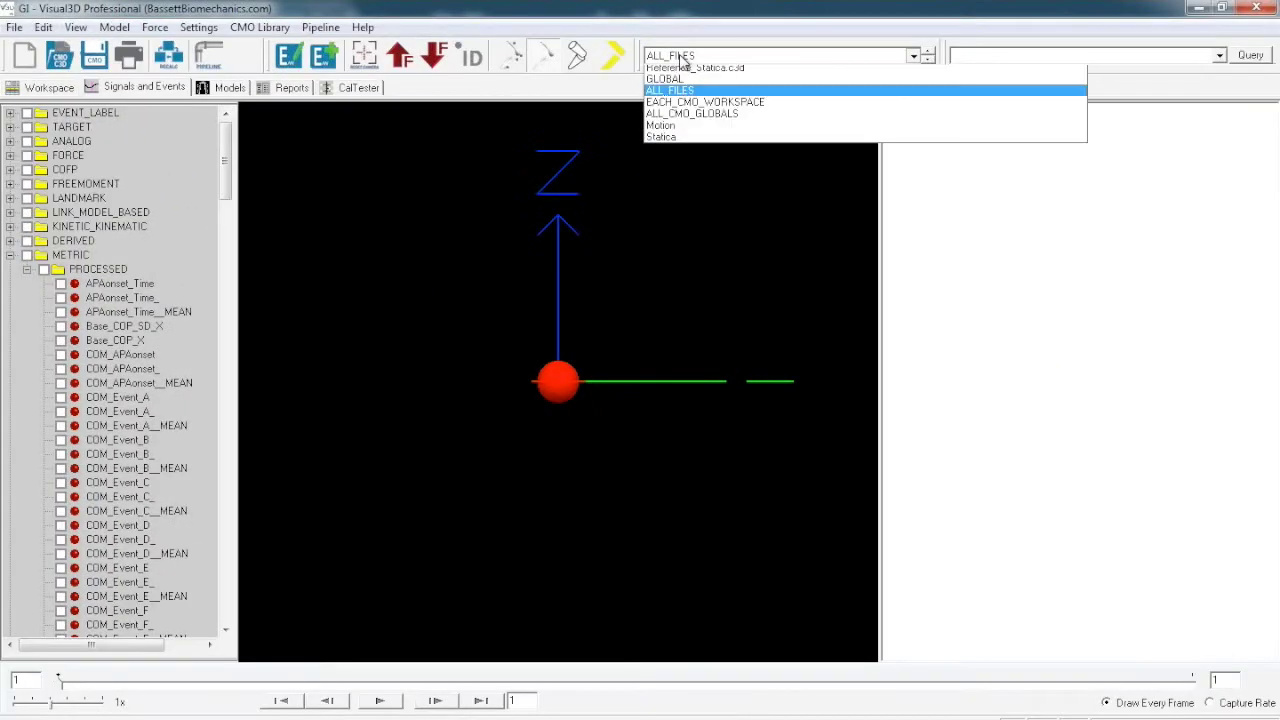
Load gi0001.c3d and play the gait-initiation animation, pausing at frame 333
left_click(682, 73)
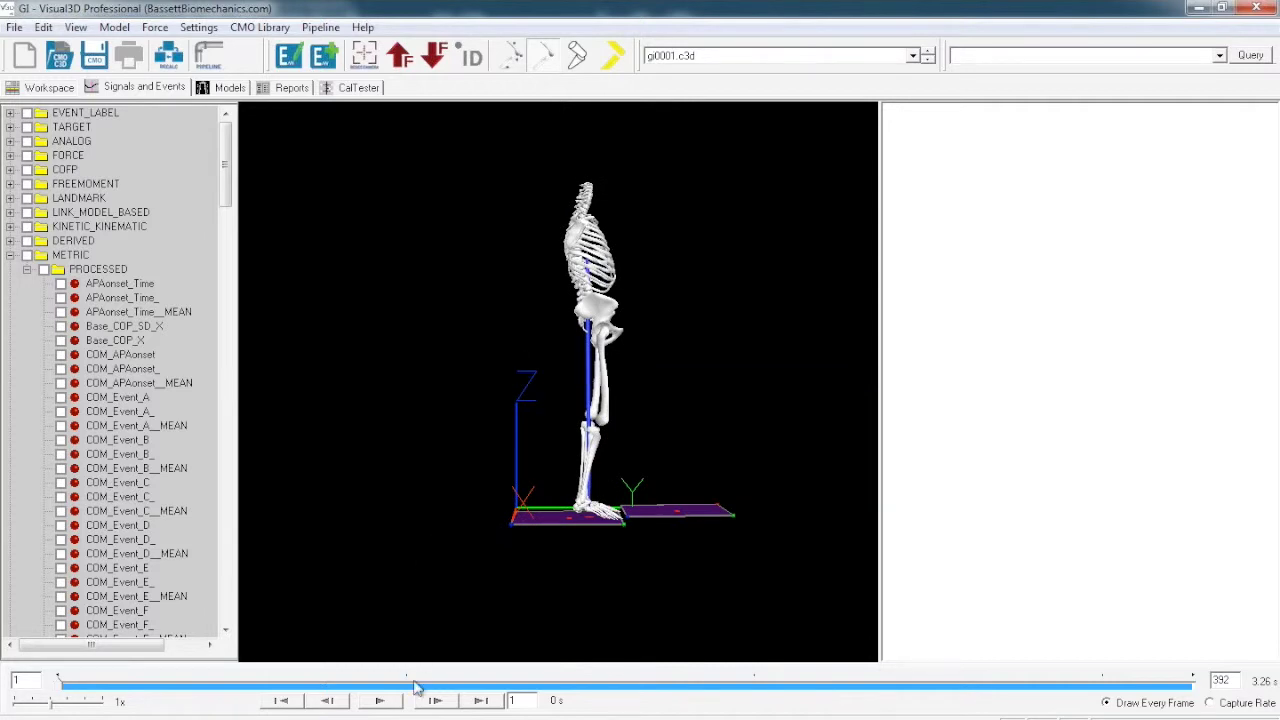
left_click(394, 703)
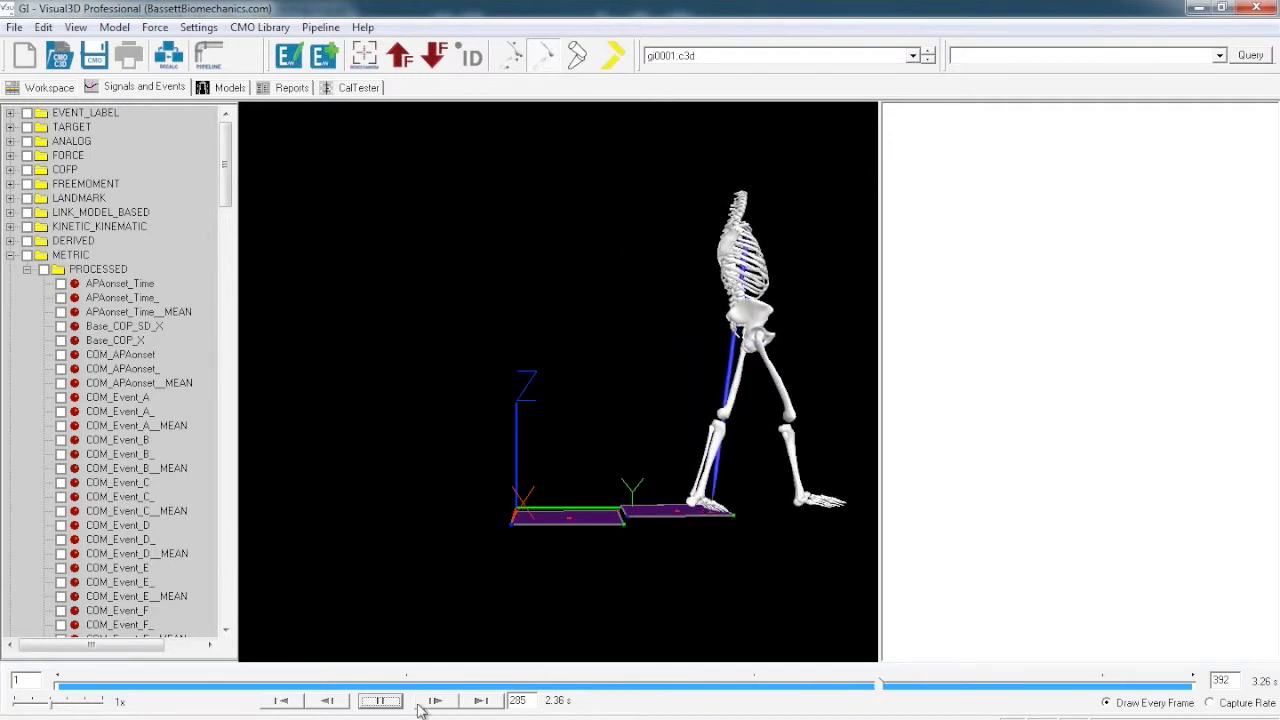
left_click(381, 701)
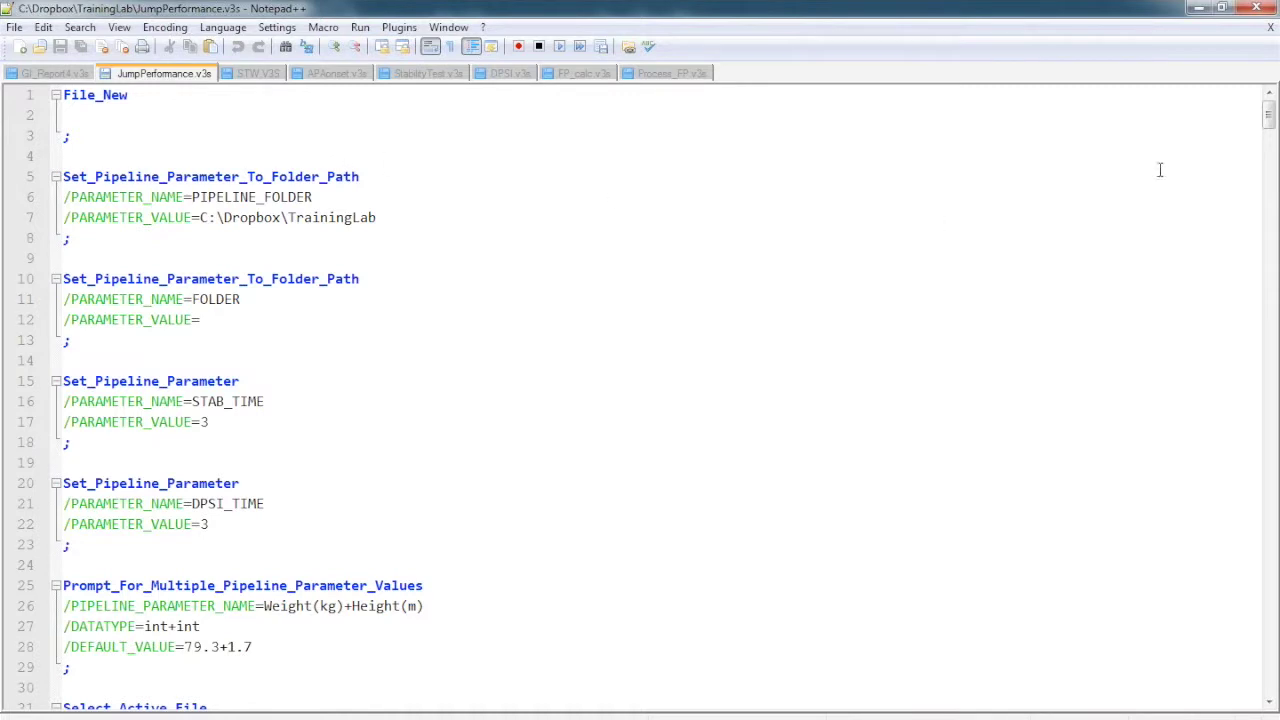
Scroll to the Call_Script block at line 104 and select Process_FP.v3s on line 105
left_click_drag(1268, 118, 1268, 212)
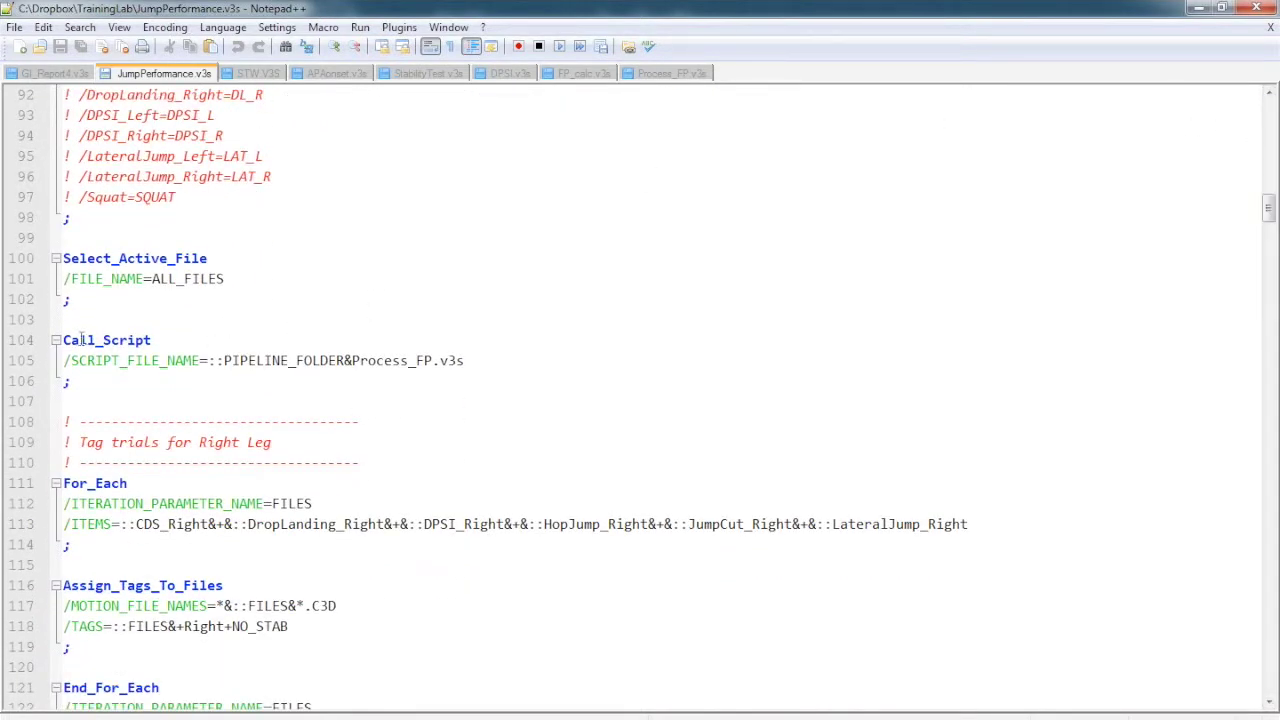
left_click_drag(63, 340, 100, 386)
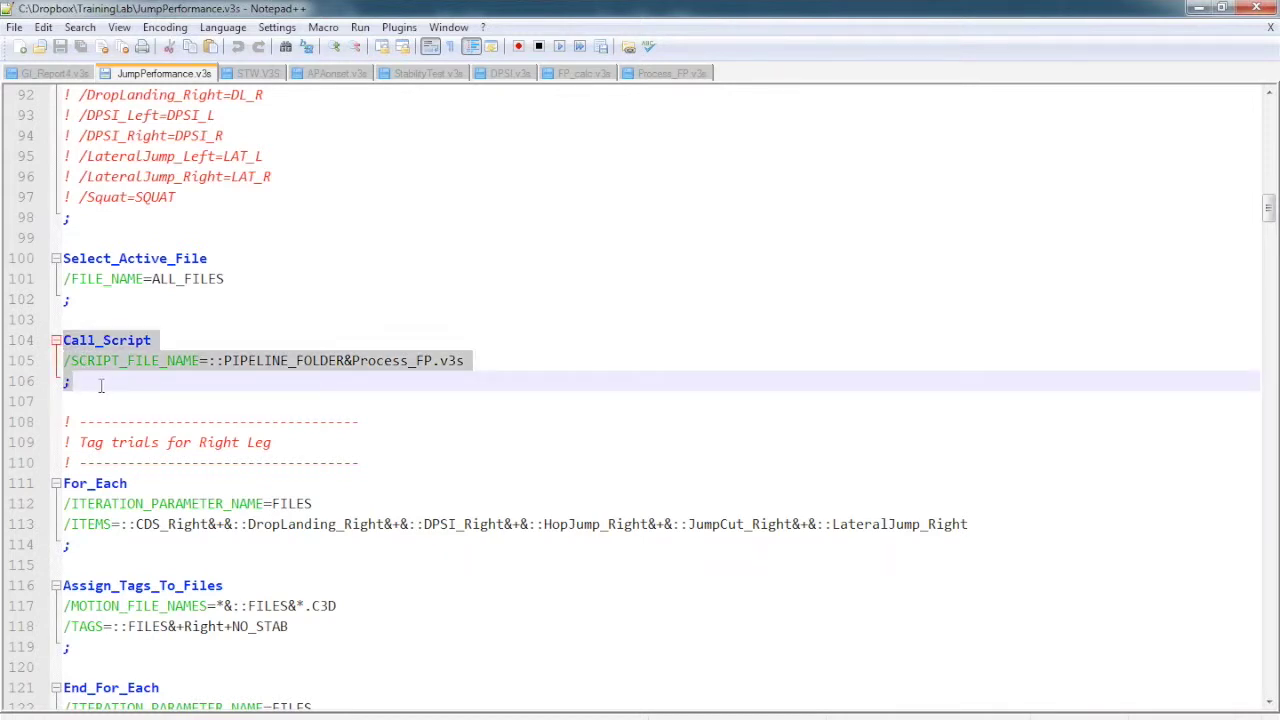
left_click(488, 362)
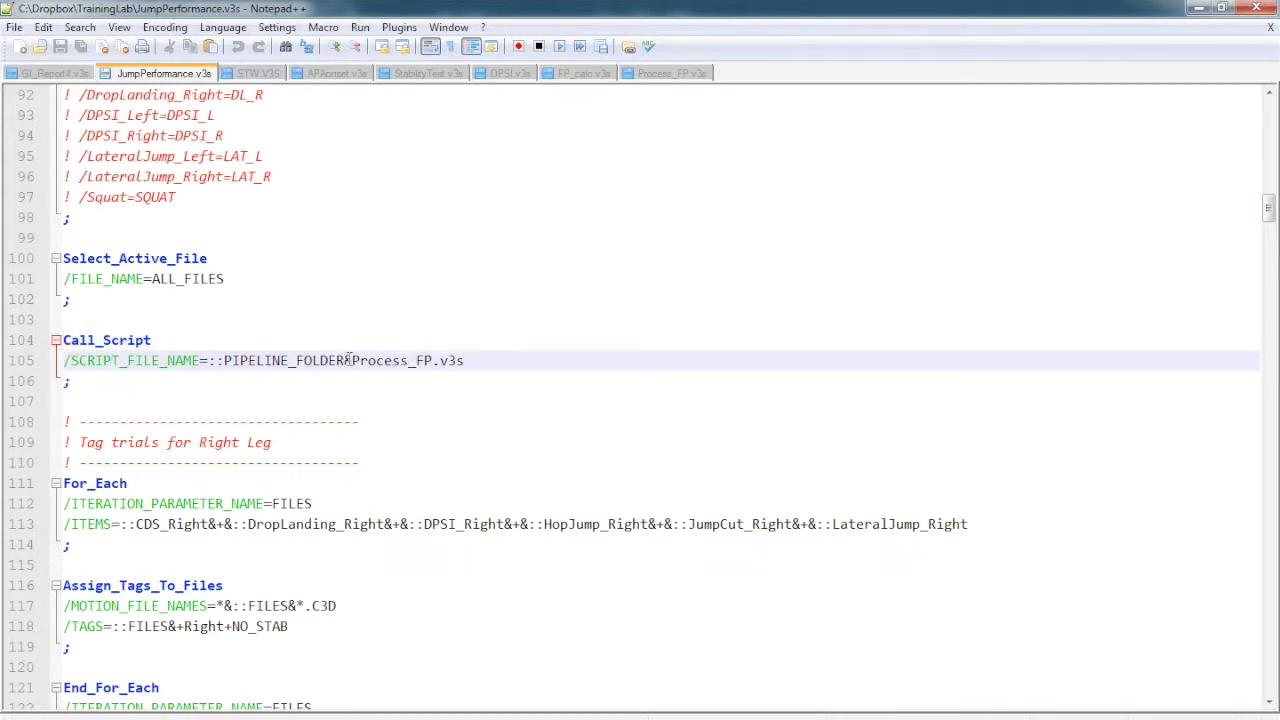
left_click_drag(351, 360, 470, 364)
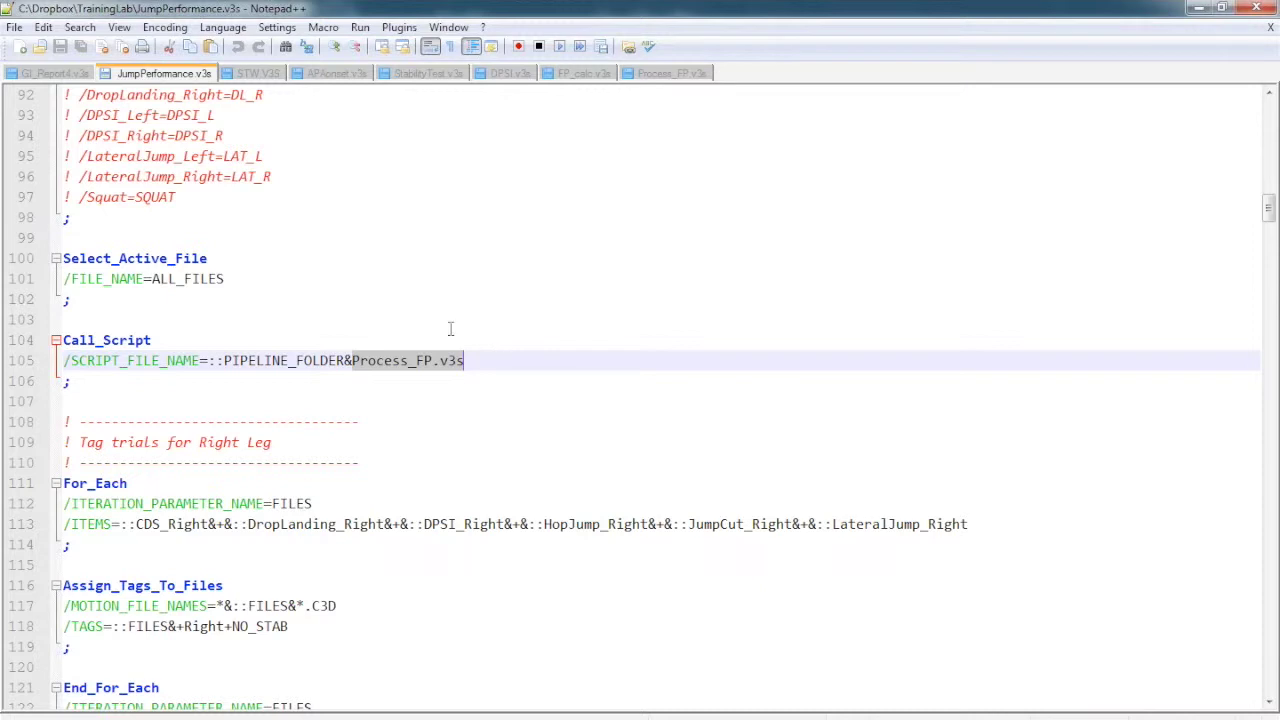
Switch to the Process_FP.v3s script and select the FP1 force plate name on line 11
left_click(662, 73)
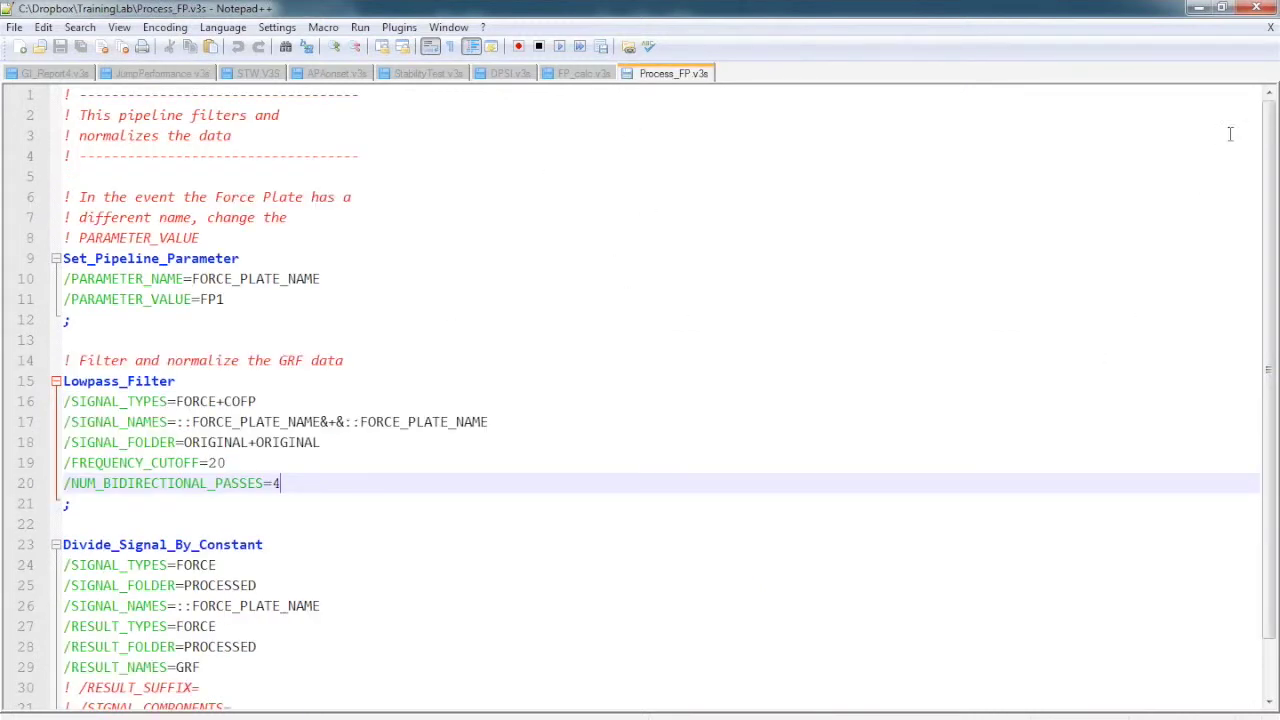
scroll(1274, 150, "down", 1)
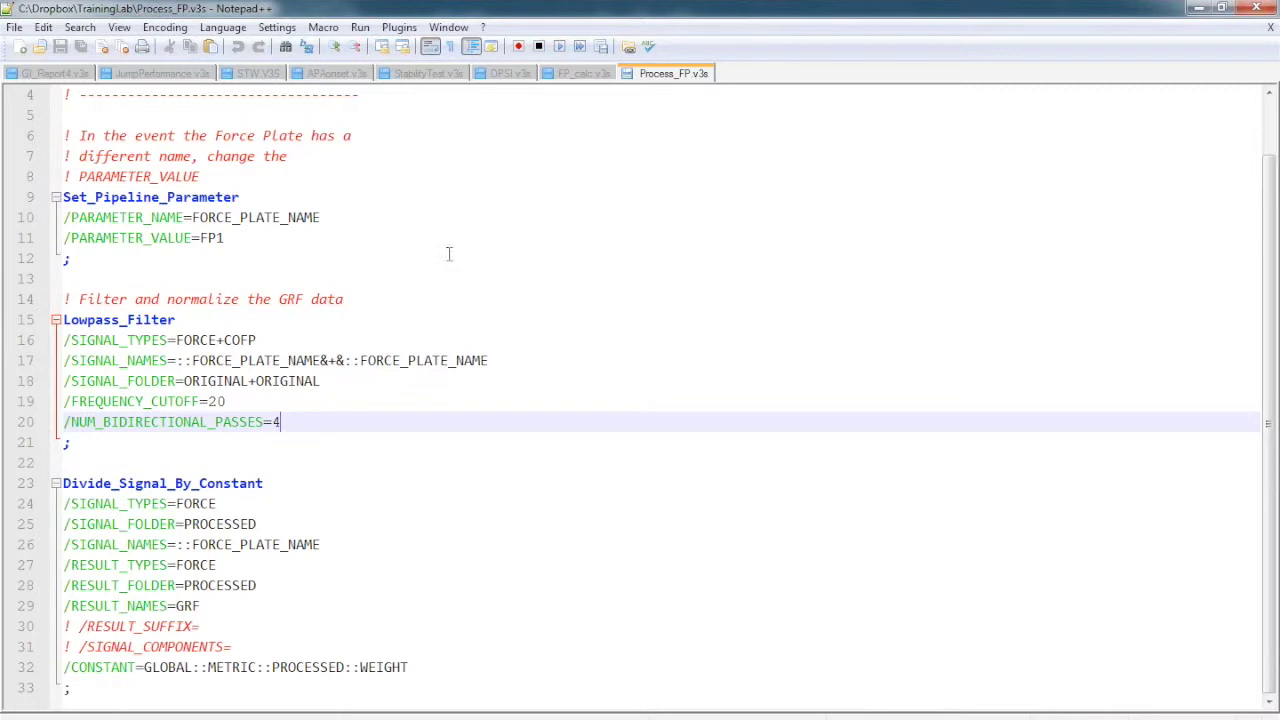
scroll(1274, 260, "up", 1)
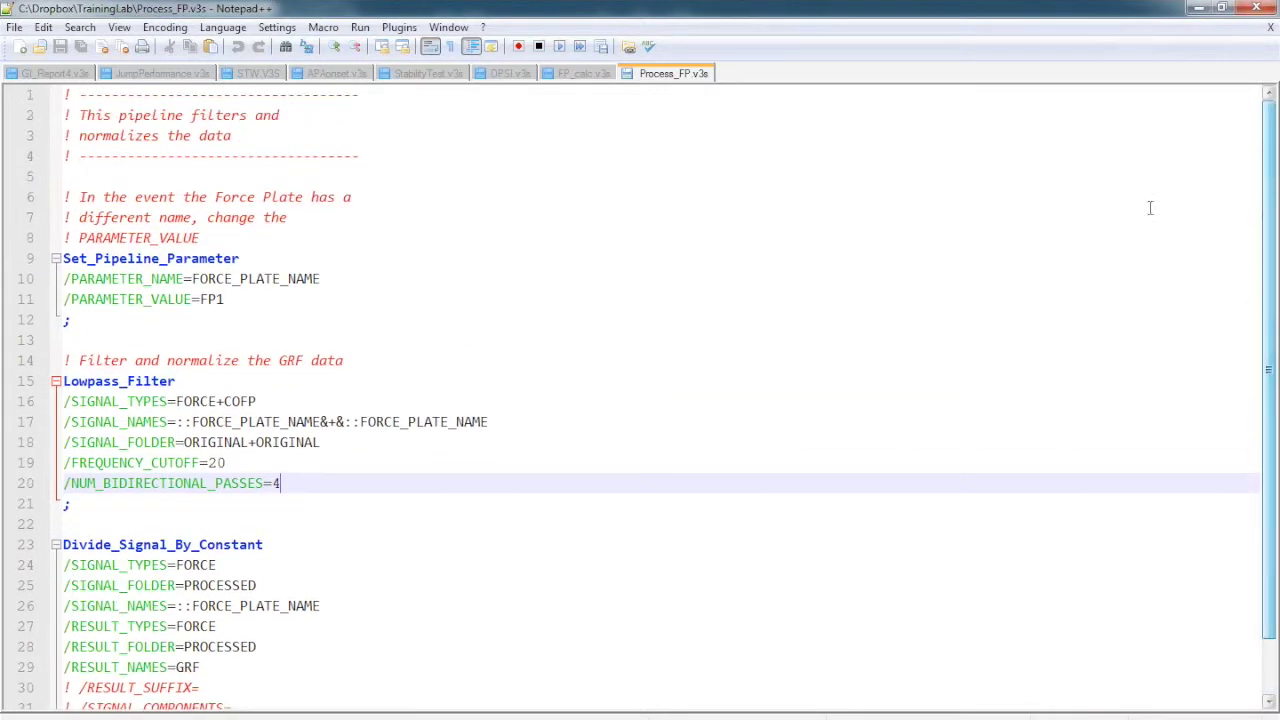
left_click(221, 299)
left_click_drag(221, 299, 200, 299)
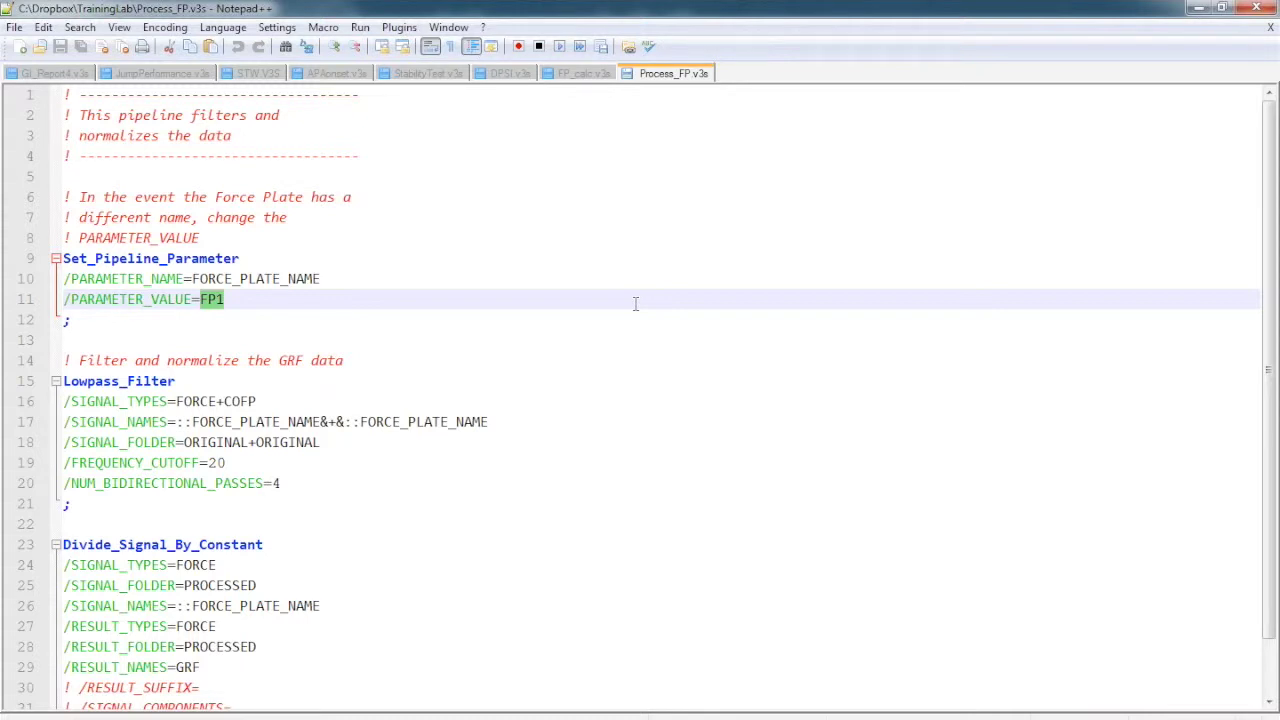
Replace FP1 on line 11 with Force_Plate
type("Force")
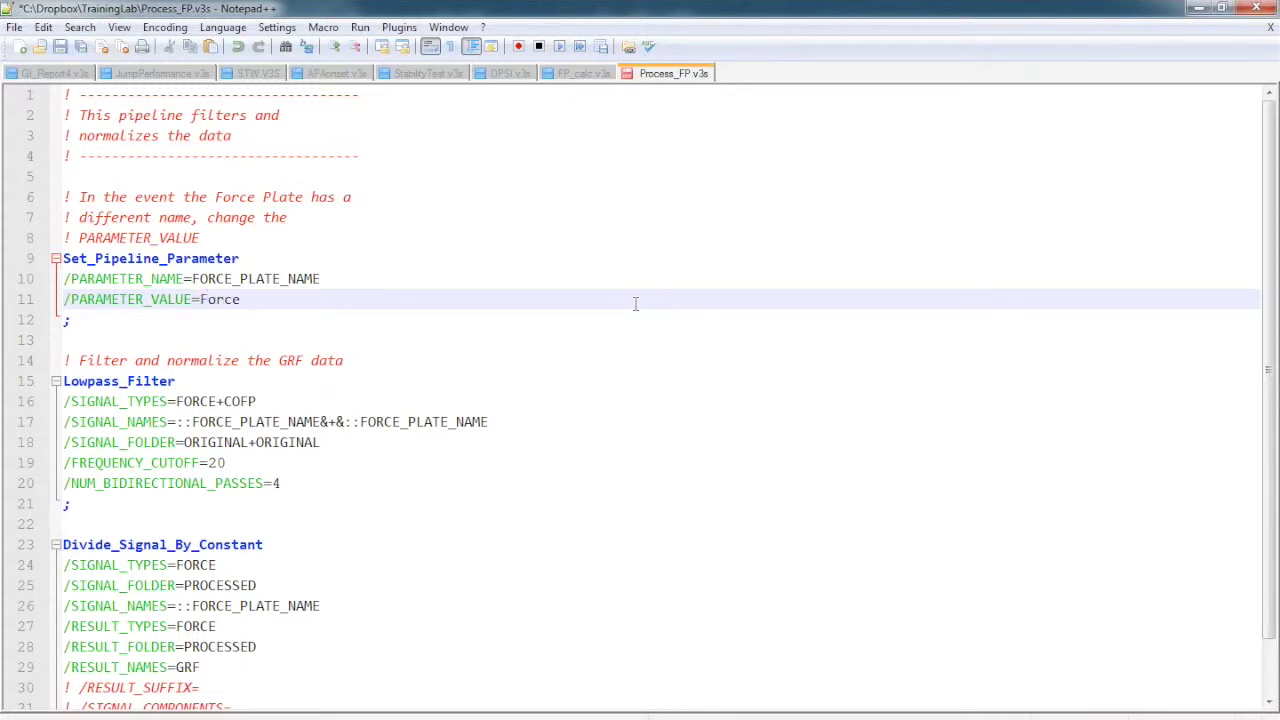
type("_Plate")
Select the FREQUENCY_CUTOFF value 20 on line 19
double_click(216, 462)
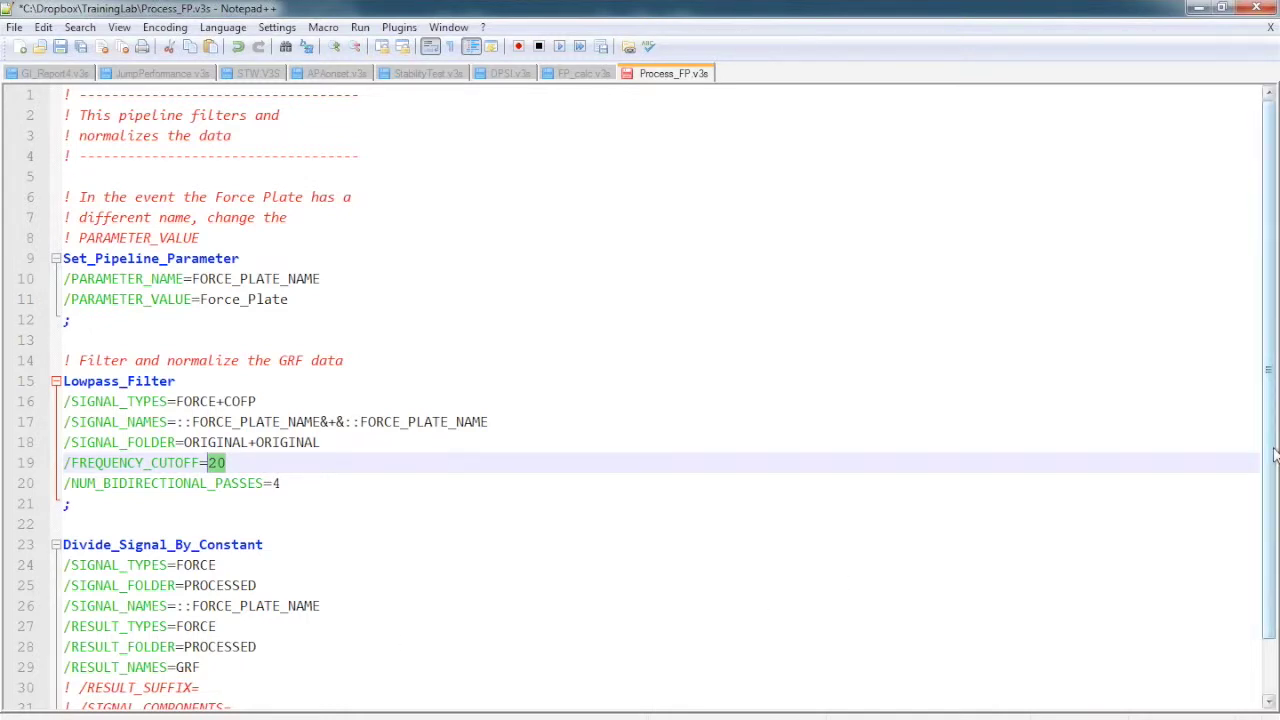
mouse_move(1273, 455)
left_mouse_down()
mouse_move(1273, 470)
mouse_move(1273, 455)
left_mouse_up()
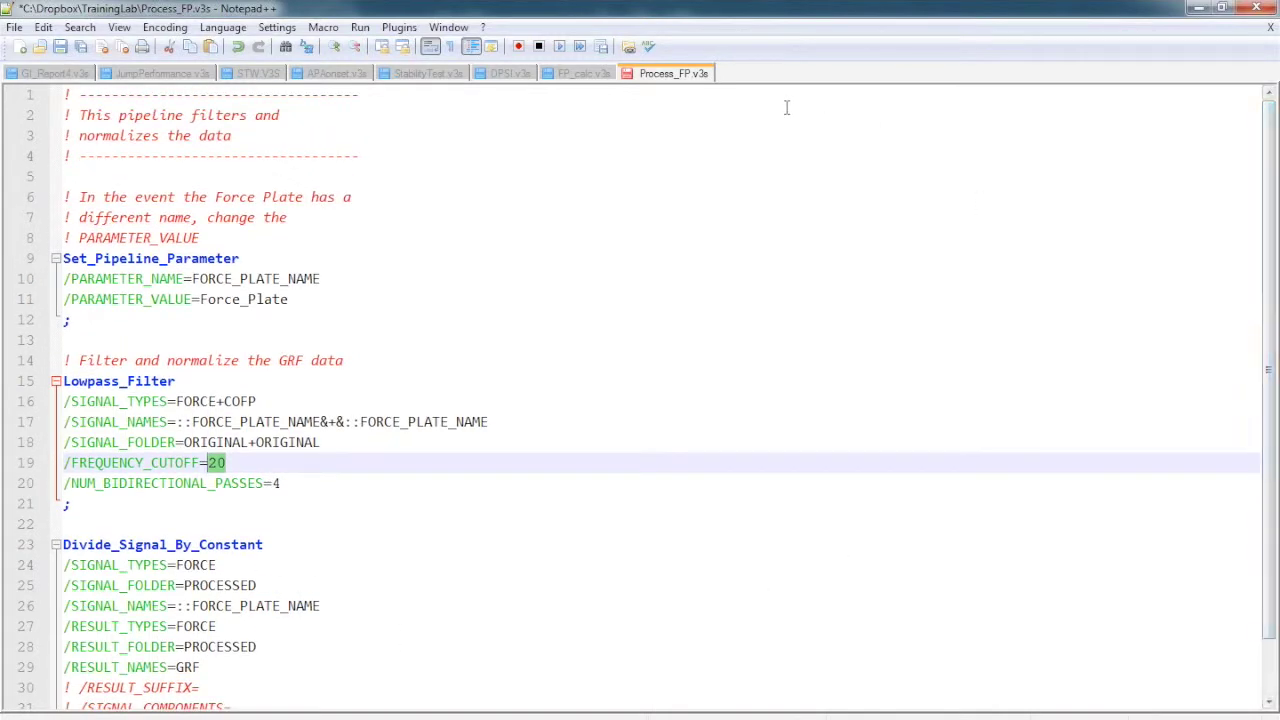